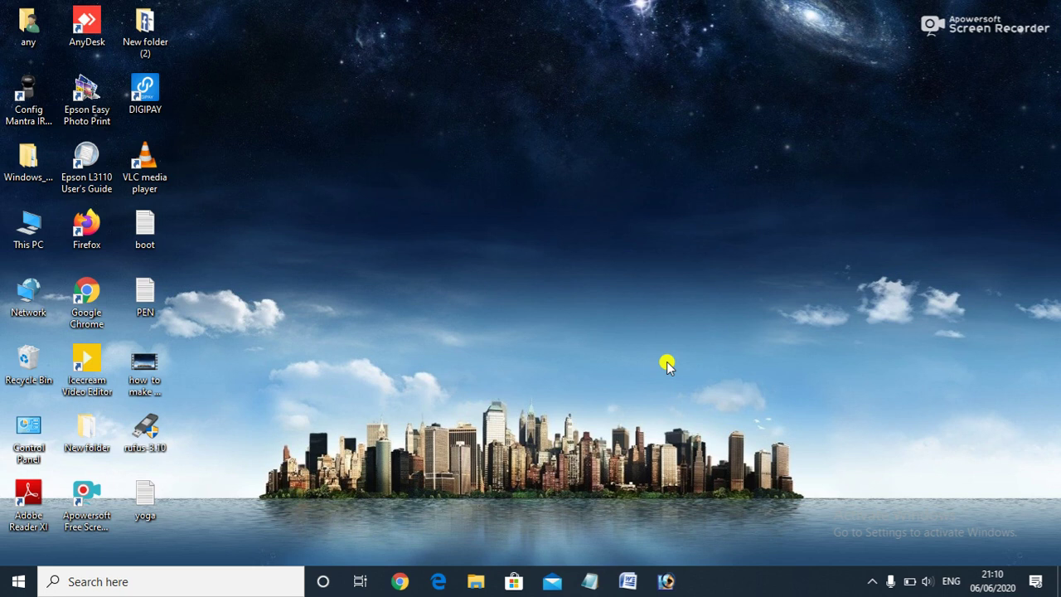
Step: Search Google for "rufus download" in Chrome and open the official Rufus website from the results
{"action": "left_click", "coordinate": [404, 582]}
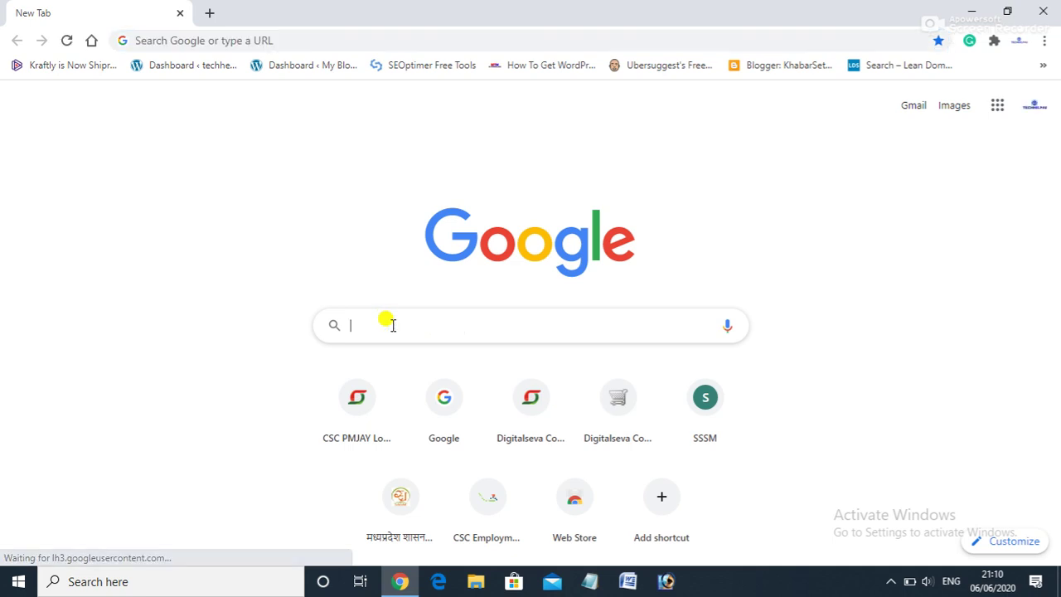
{"action": "type", "text": "ru"}
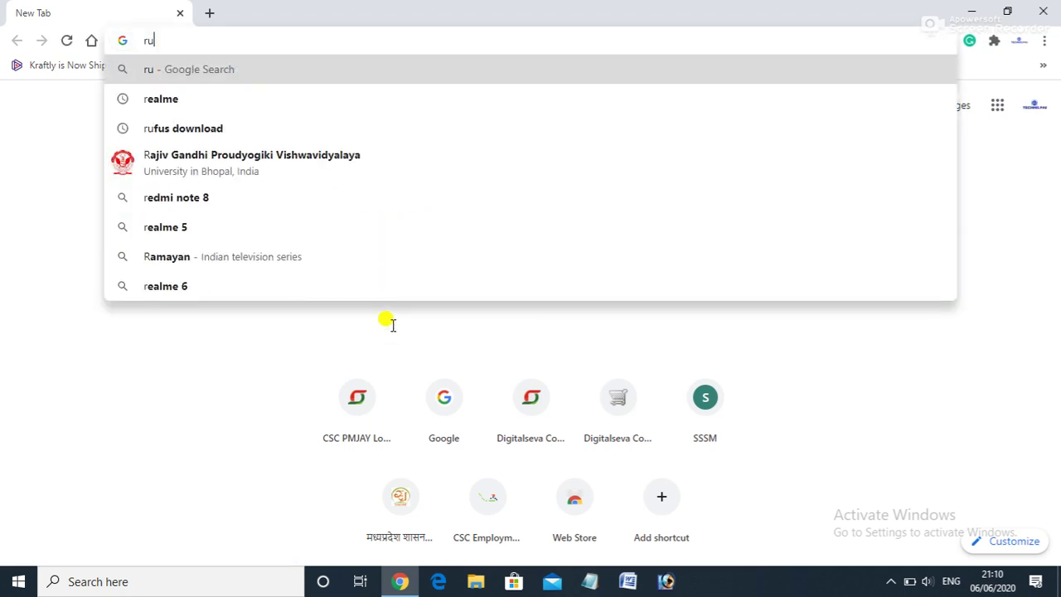
{"action": "type", "text": "fus"}
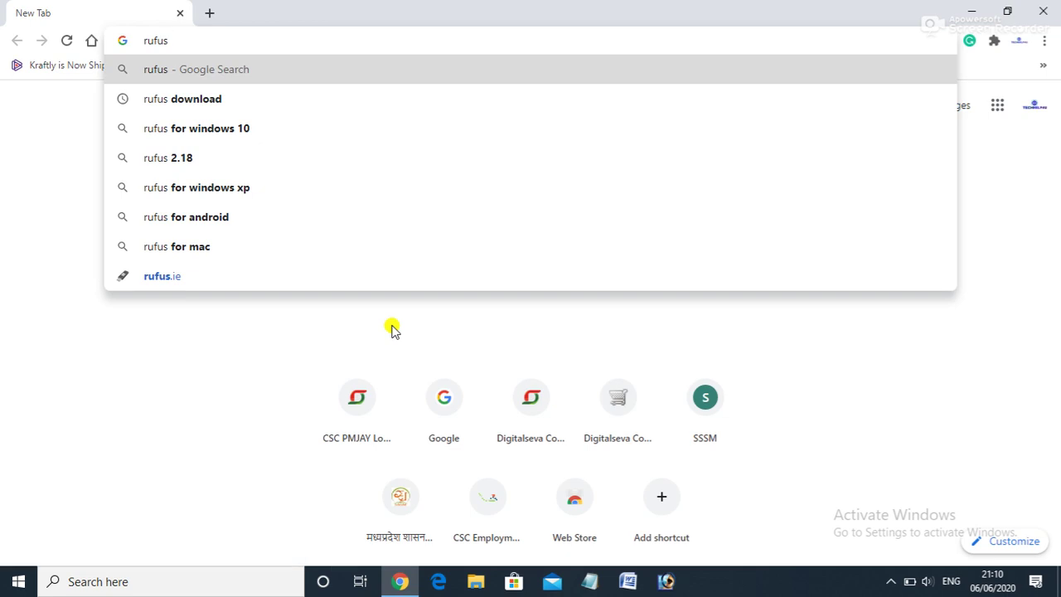
{"action": "left_click", "coordinate": [179, 102]}
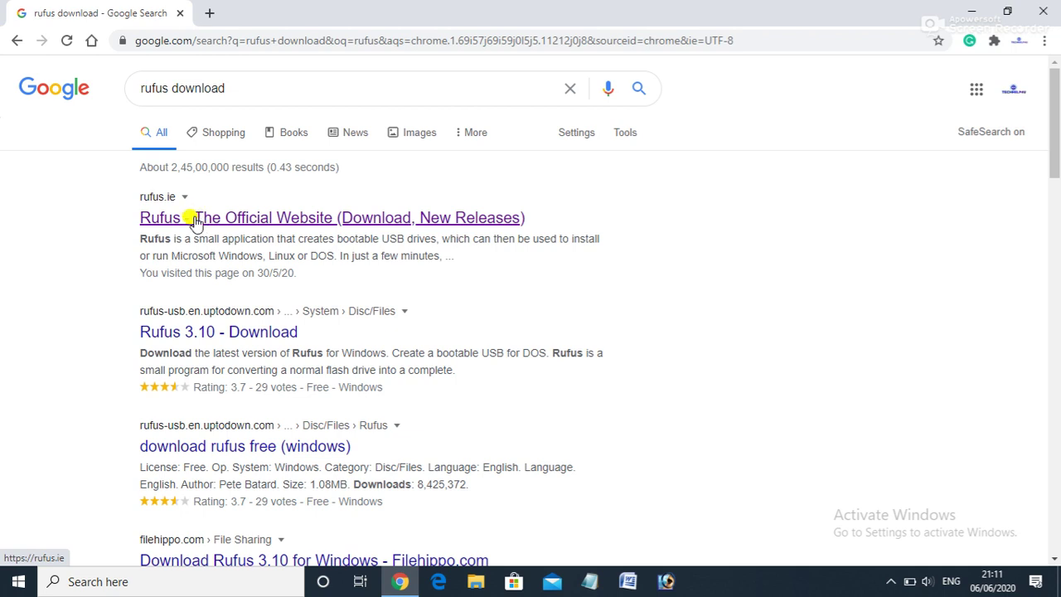
{"action": "left_click", "coordinate": [240, 224]}
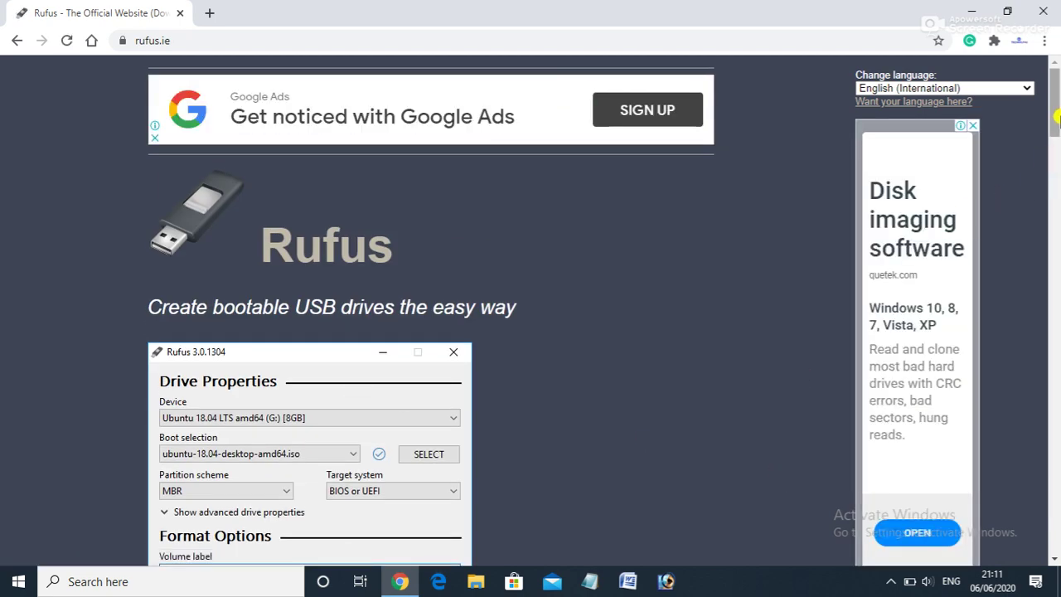
Step: Download Rufus 3.10 from the site's Download section, run the downloaded file and minimize the browser
{"action": "left_click_drag", "start_coordinate": [1057, 120], "coordinate": [1052, 209]}
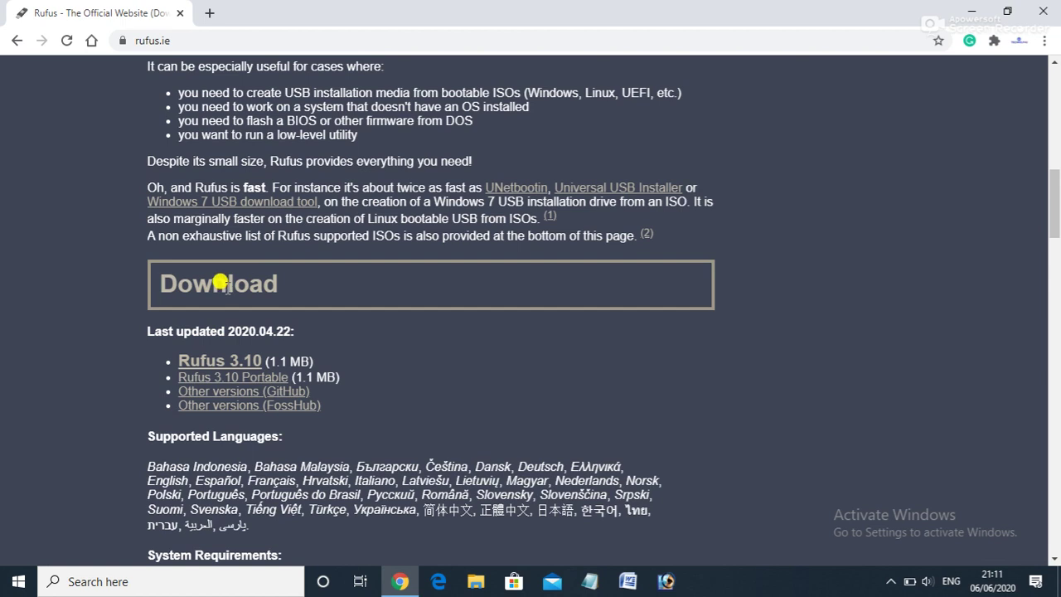
{"action": "left_click", "coordinate": [206, 366]}
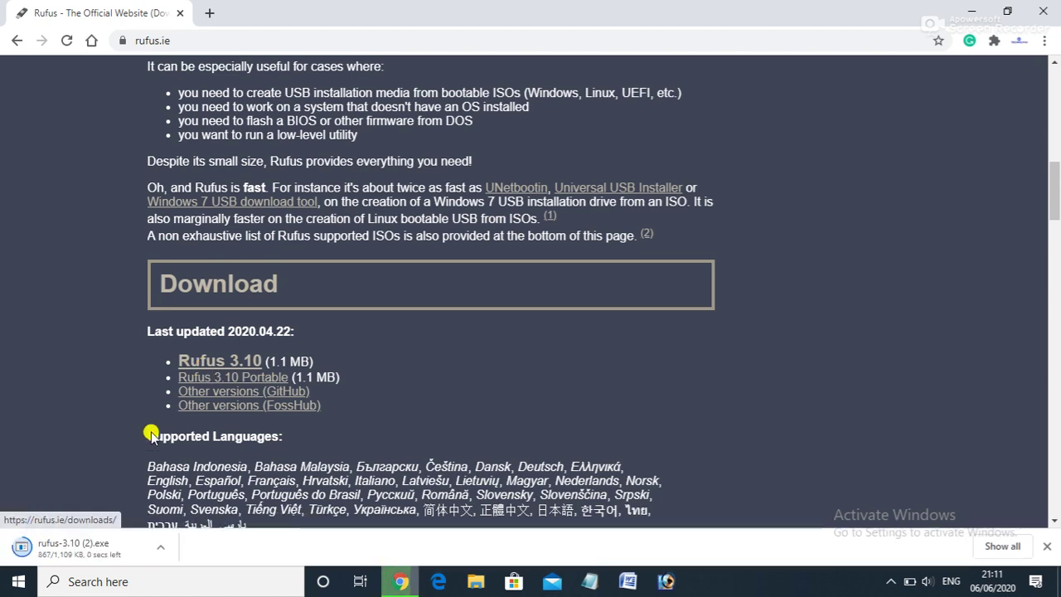
{"action": "left_click", "coordinate": [161, 547]}
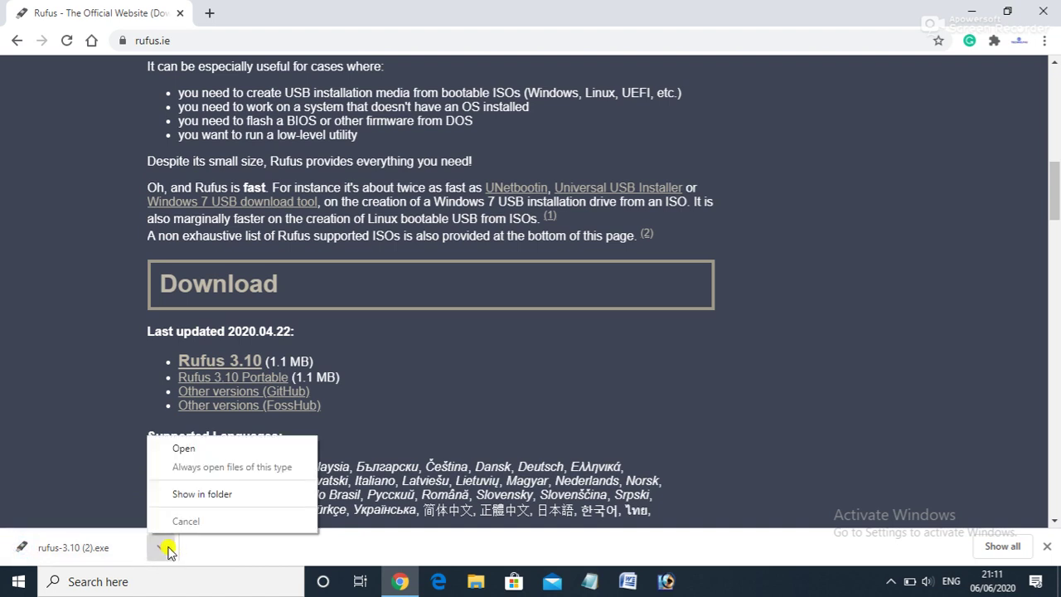
{"action": "left_click", "coordinate": [199, 452]}
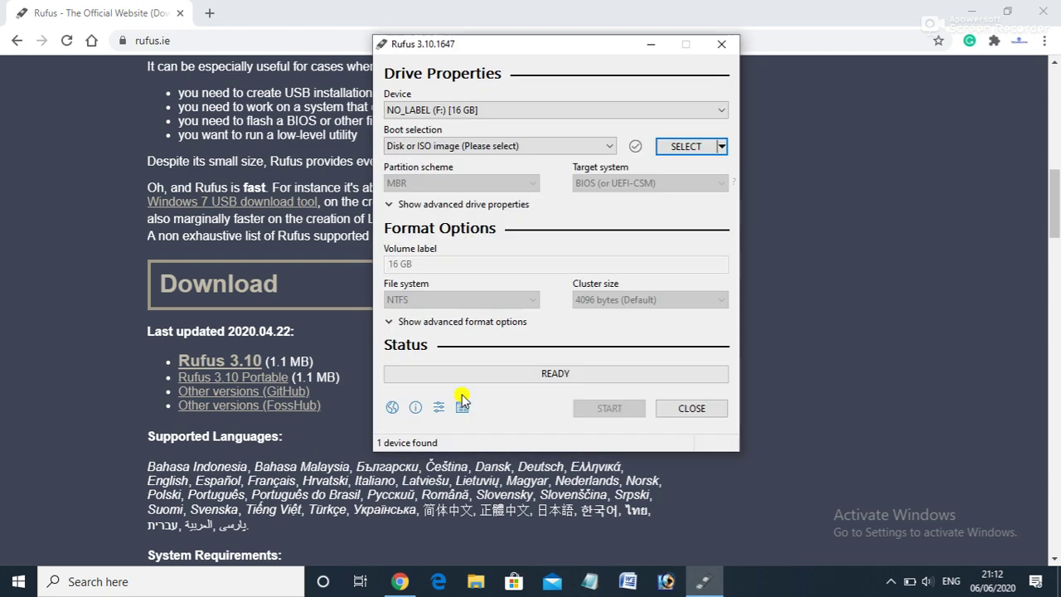
{"action": "left_click", "coordinate": [968, 8]}
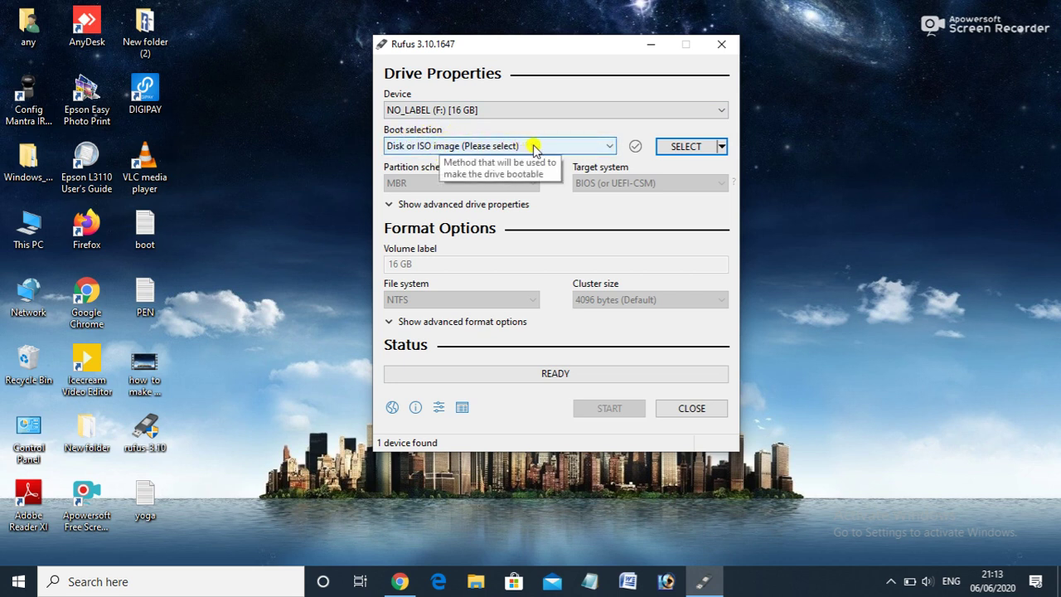
Step: Load the "Windows 10 64bit" ISO from the window folder on New Volume (D:) as the boot image
{"action": "left_click", "coordinate": [677, 148]}
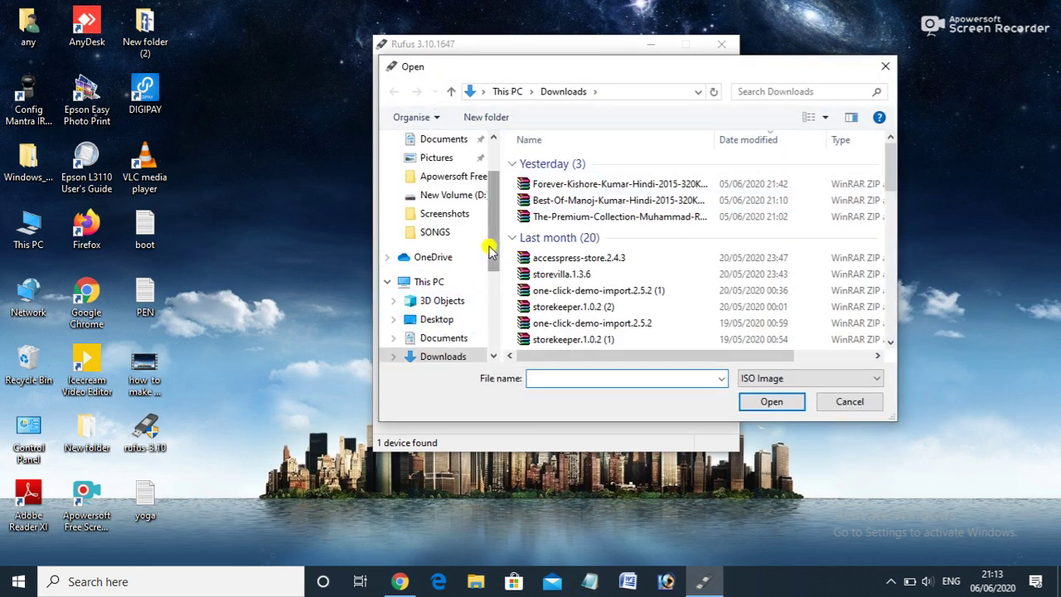
{"action": "scroll", "coordinate": [489, 251], "scroll_direction": "down", "scroll_amount": 2}
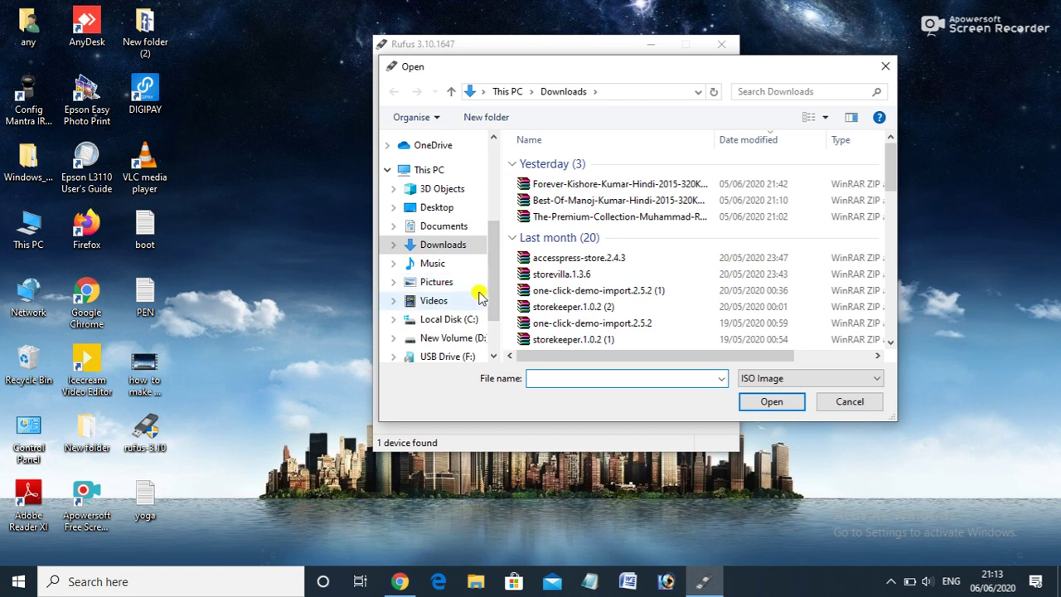
{"action": "scroll", "coordinate": [492, 303], "scroll_direction": "down", "scroll_amount": 1}
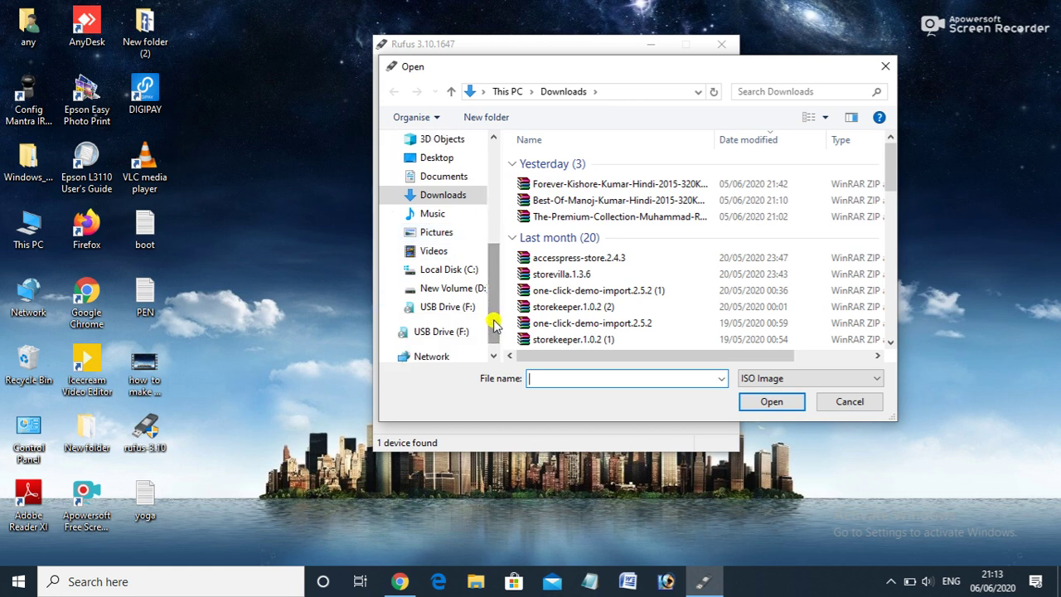
{"action": "left_click", "coordinate": [441, 299]}
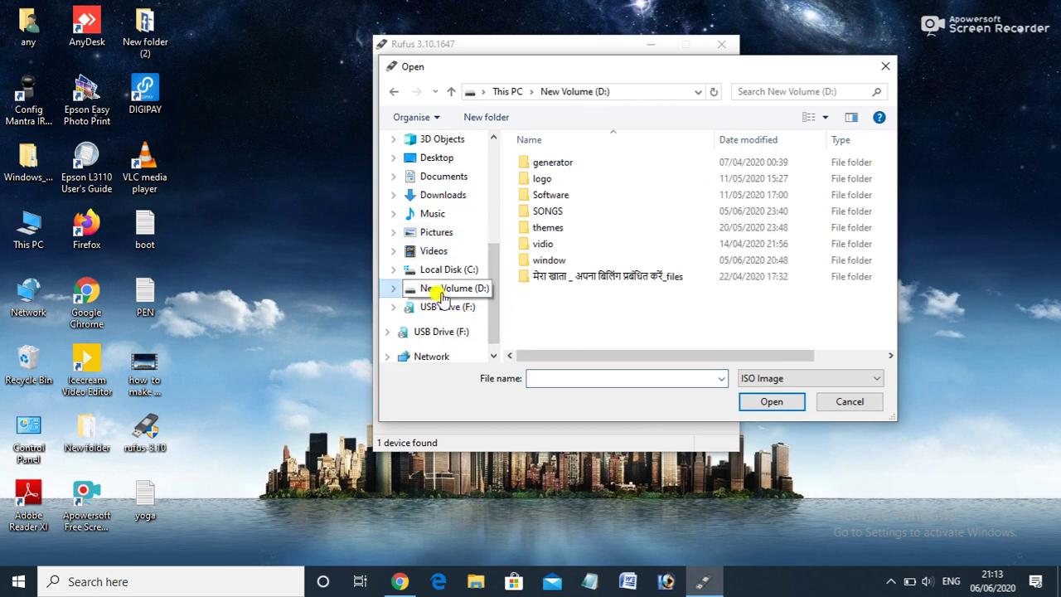
{"action": "double_click", "coordinate": [578, 262]}
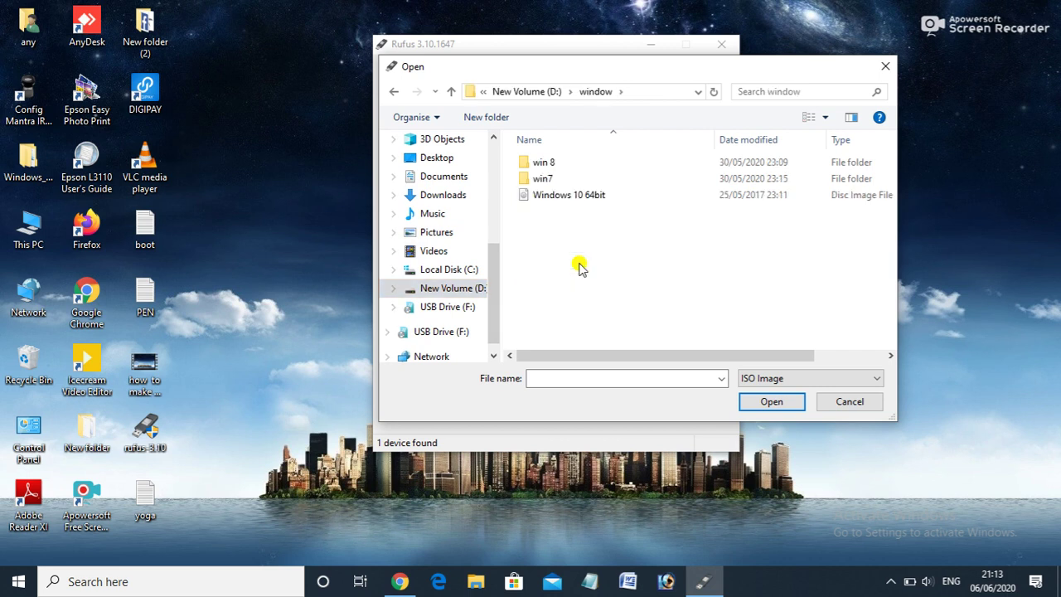
{"action": "left_click", "coordinate": [577, 198]}
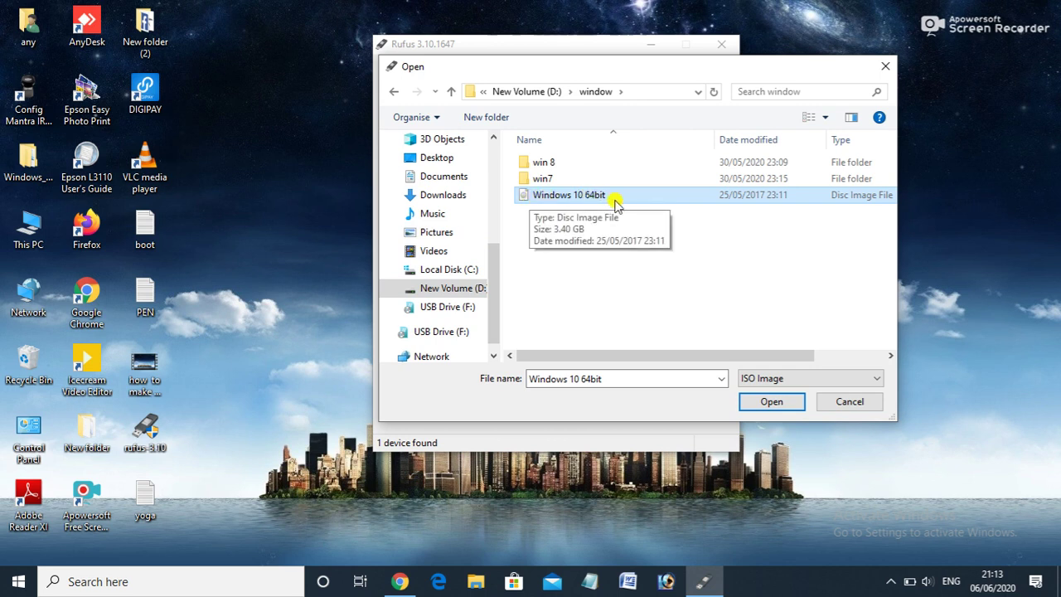
{"action": "left_click", "coordinate": [760, 404]}
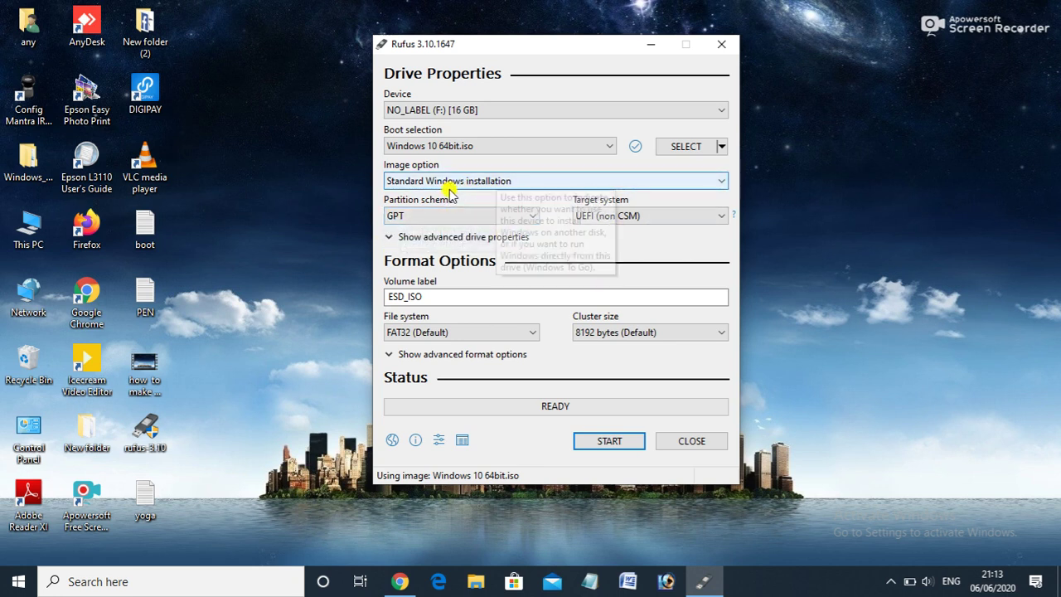
Step: Replace the volume label with "win 10 new"
{"action": "left_click", "coordinate": [433, 297]}
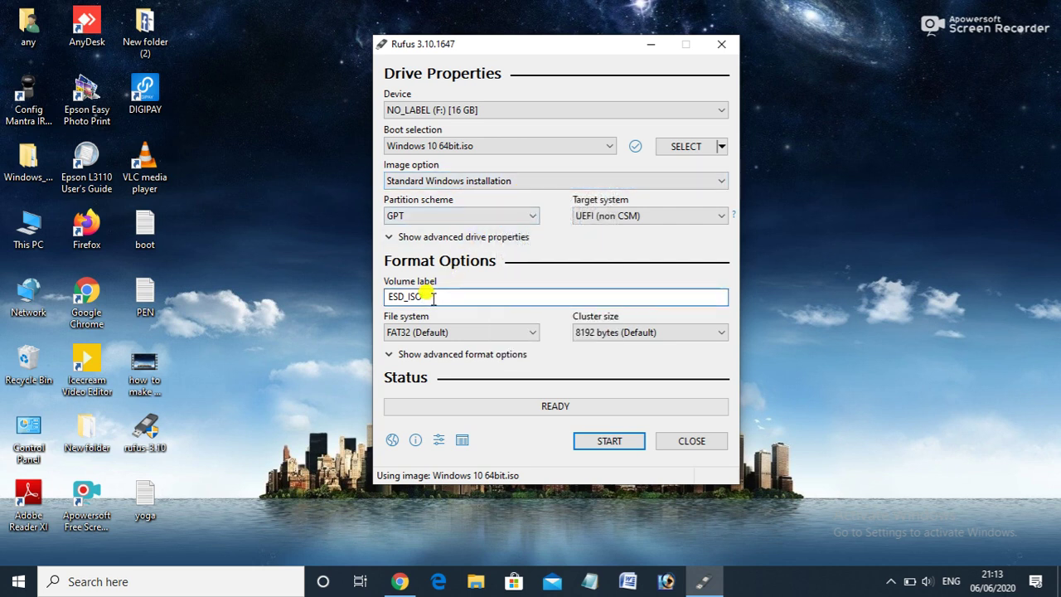
{"action": "key", "text": "BackSpace"}
{"action": "key", "text": "BackSpace"}
{"action": "key", "text": "BackSpace"}
{"action": "key", "text": "BackSpace"}
{"action": "key", "text": "BackSpace"}
{"action": "key", "text": "BackSpace"}
{"action": "key", "text": "BackSpace"}
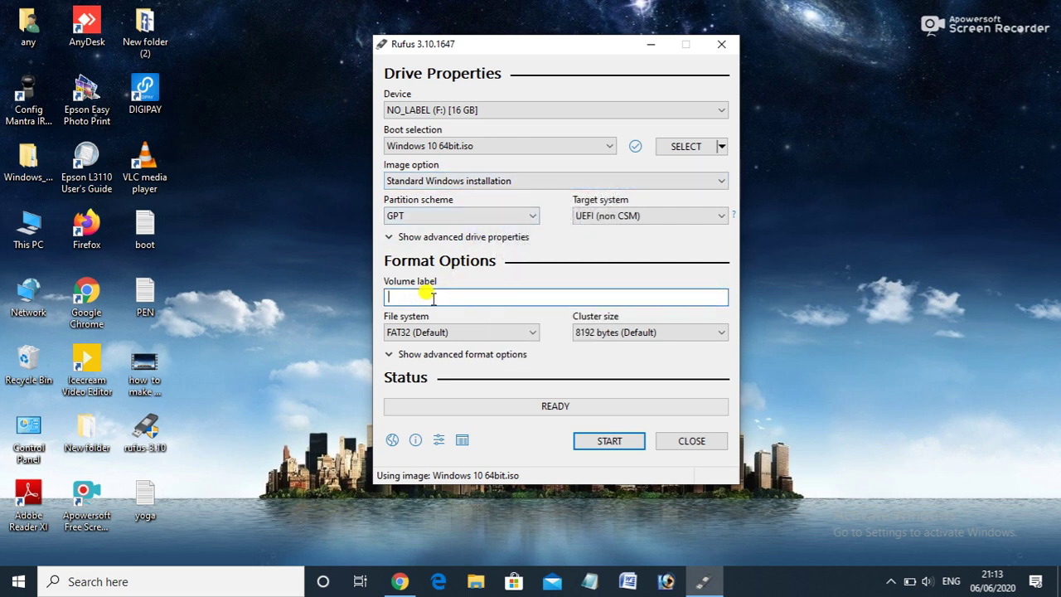
{"action": "type", "text": "win 10 new"}
Step: Write the Windows 10 image to the 16 GB USB drive, accepting the erasure of its data, and close Rufus
{"action": "left_click", "coordinate": [606, 446]}
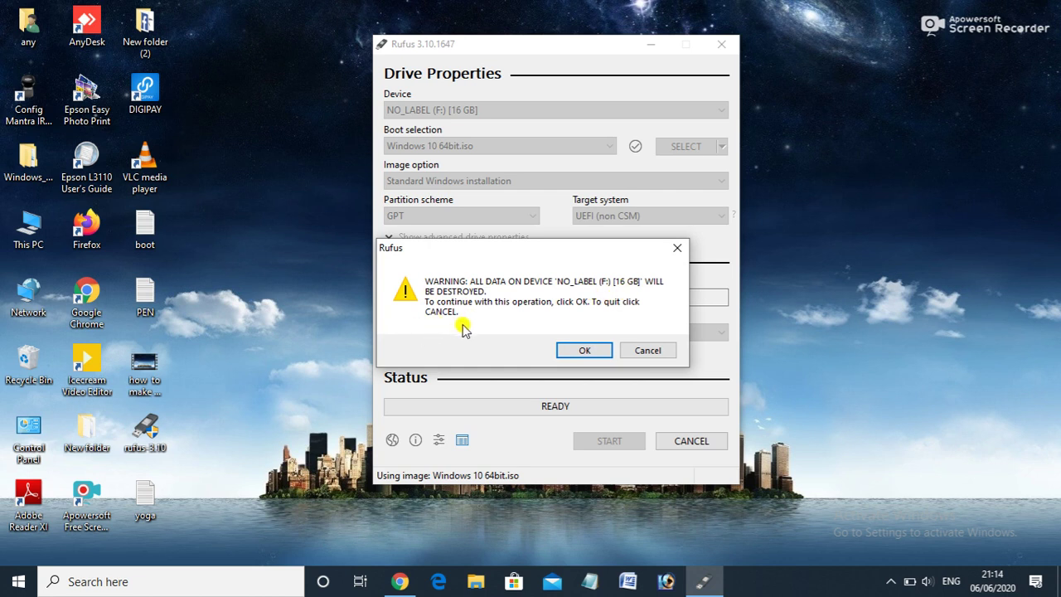
{"action": "left_click", "coordinate": [591, 352]}
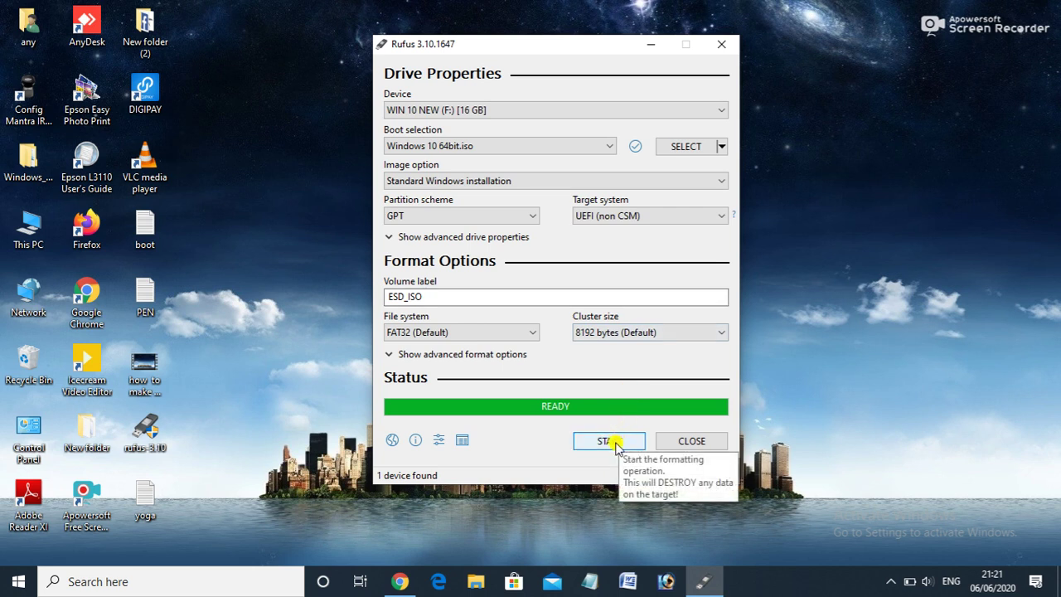
{"action": "left_click", "coordinate": [693, 441]}
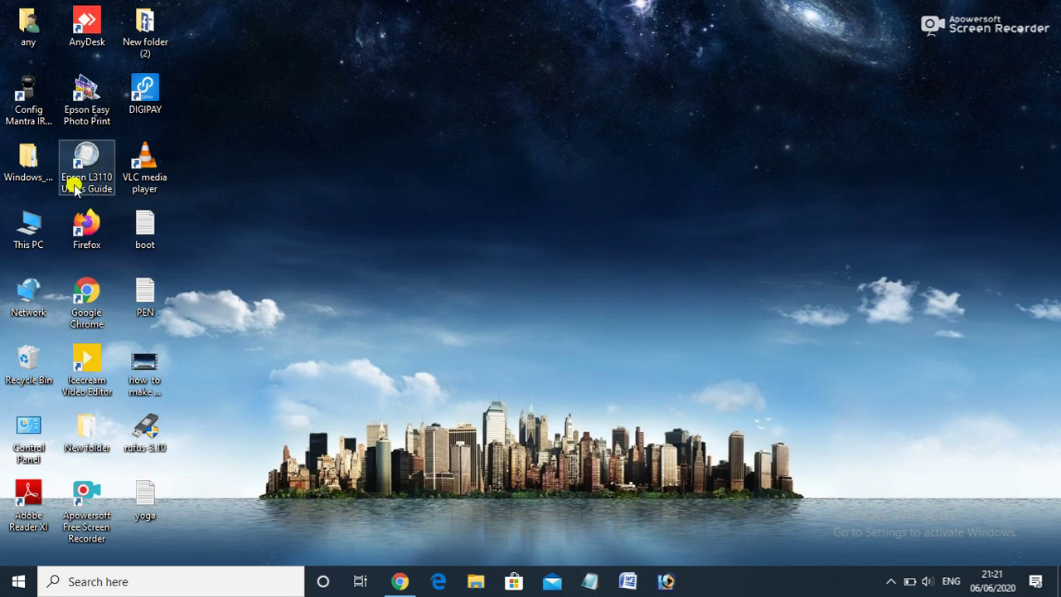
Step: Inspect the files on the WIN 10 NEW (F:) drive from This PC, closing the window when finished
{"action": "double_click", "coordinate": [30, 228]}
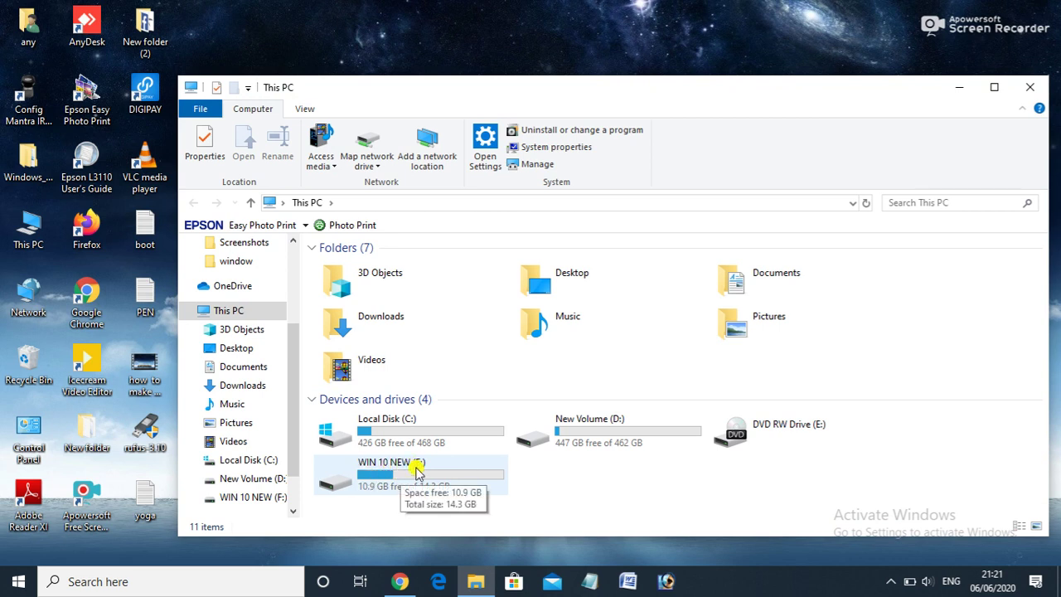
{"action": "double_click", "coordinate": [417, 466]}
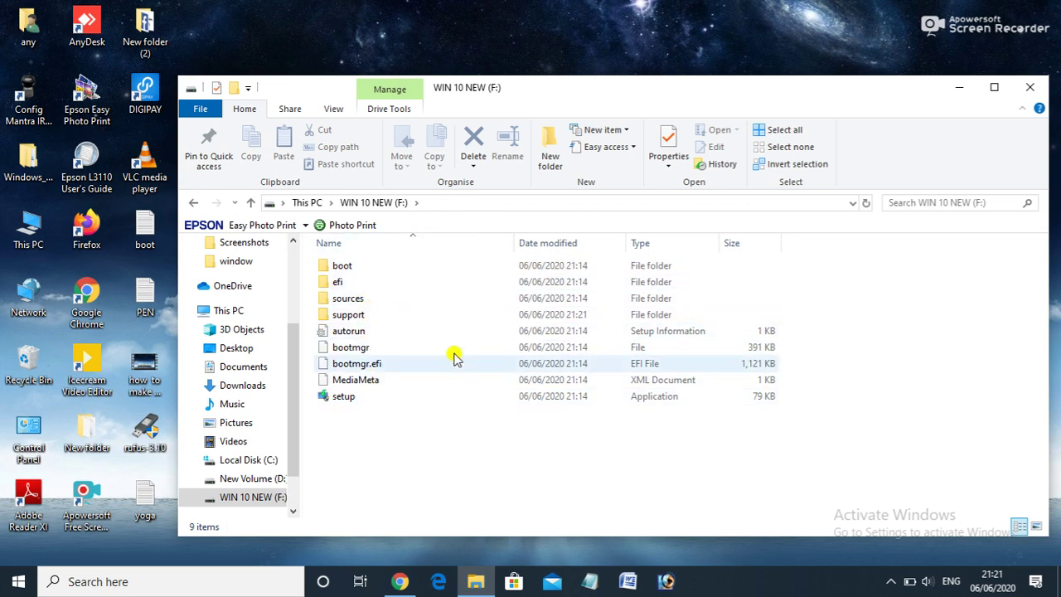
{"action": "left_click", "coordinate": [1030, 87]}
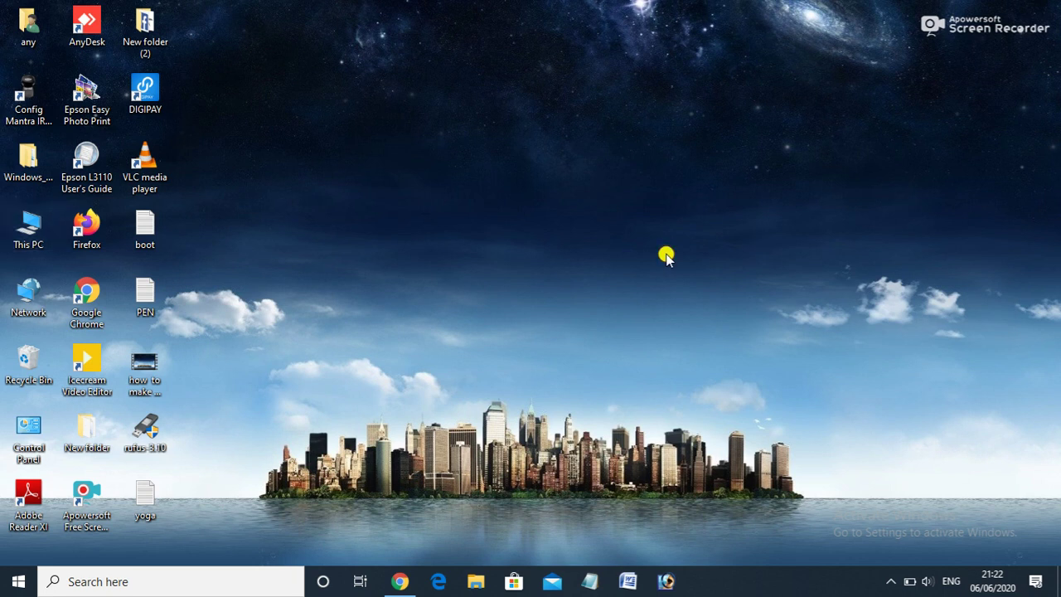
{"action": "right_click", "coordinate": [666, 258]}
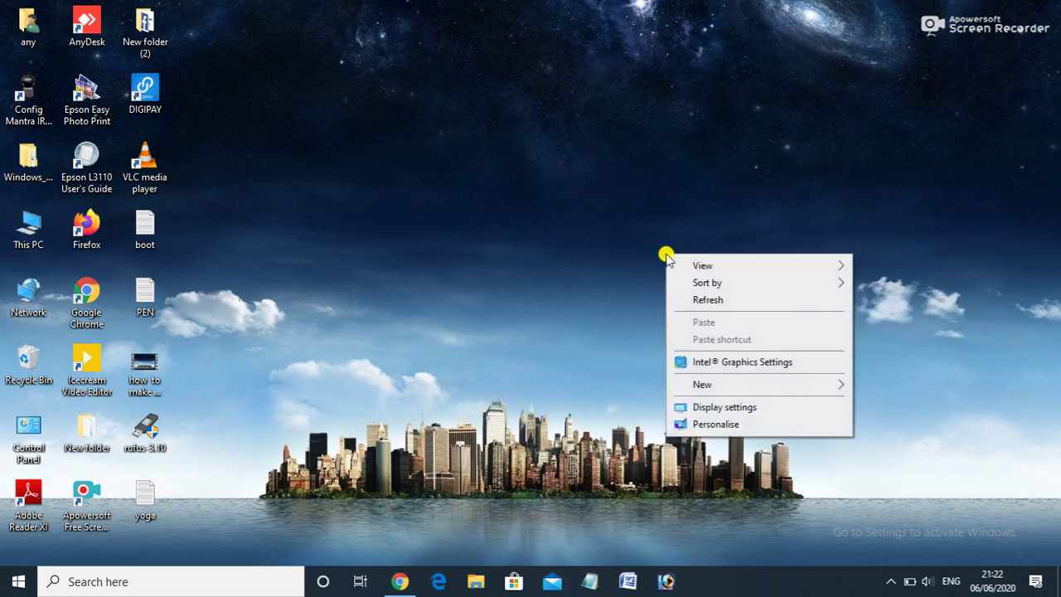
{"action": "left_click", "coordinate": [696, 299]}
{"action": "right_click", "coordinate": [493, 239]}
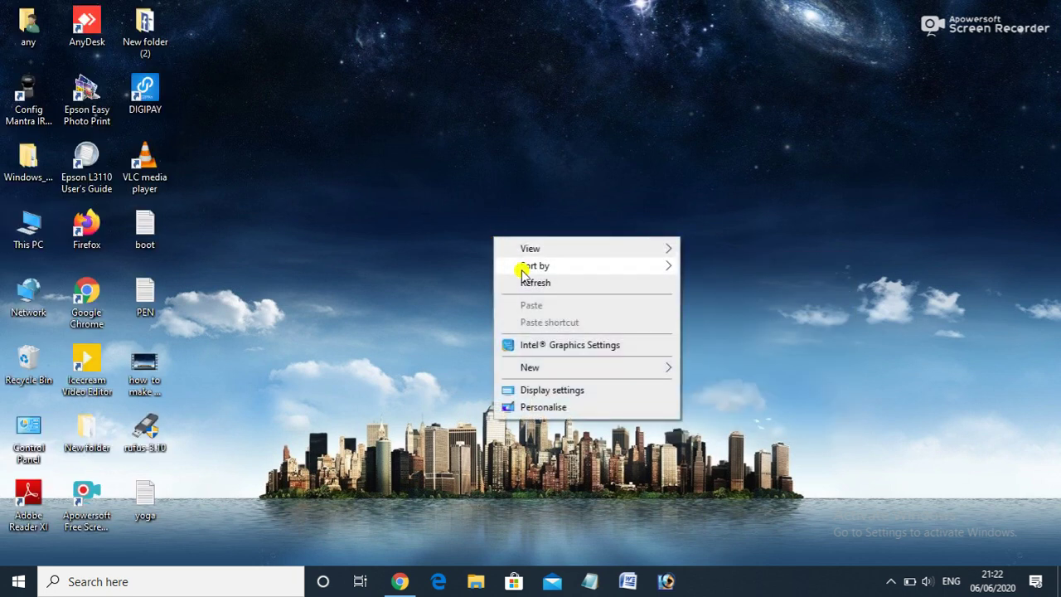
{"action": "left_click", "coordinate": [527, 284]}
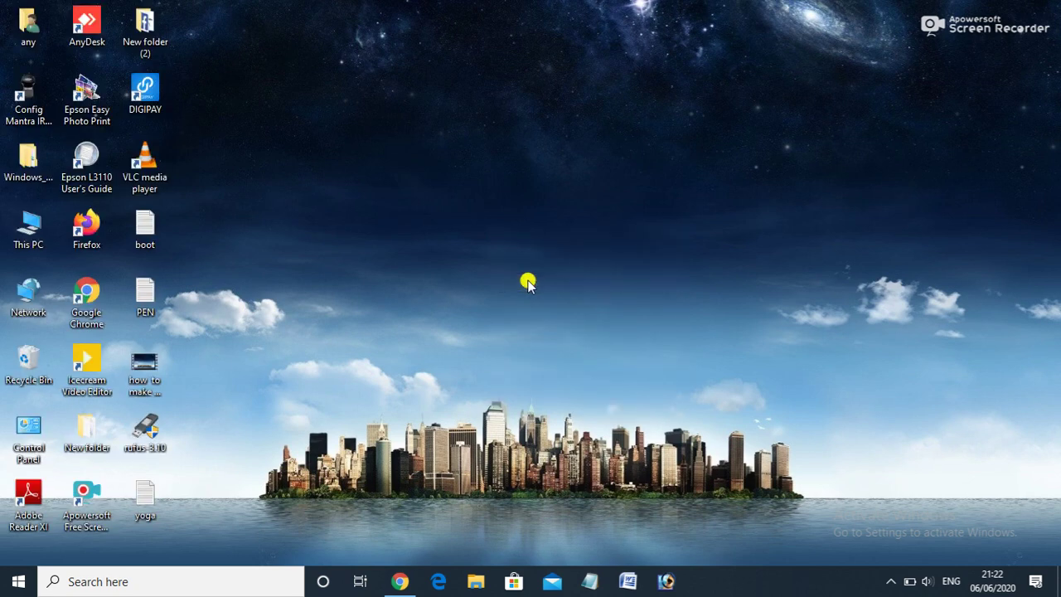